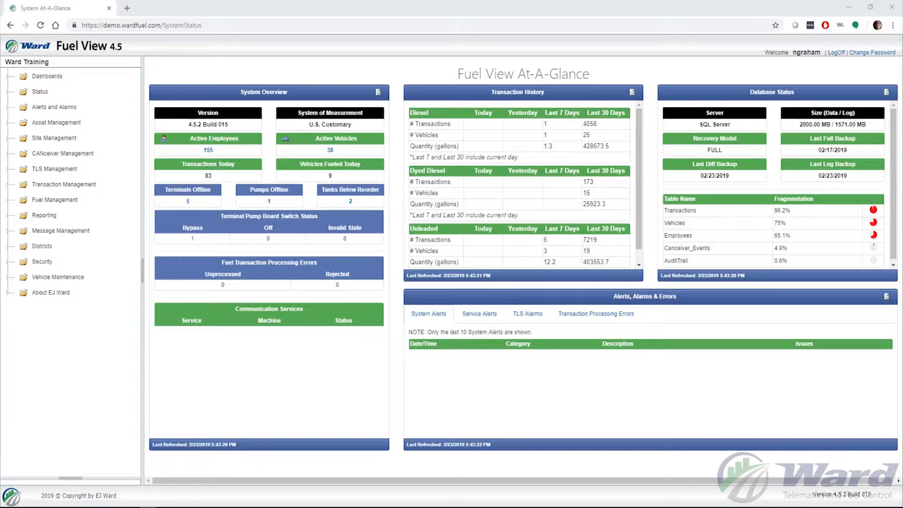
Step: Create a new active security role named TestRole with the remark Test, and save it
{"action": "left_click", "coordinate": [22, 265]}
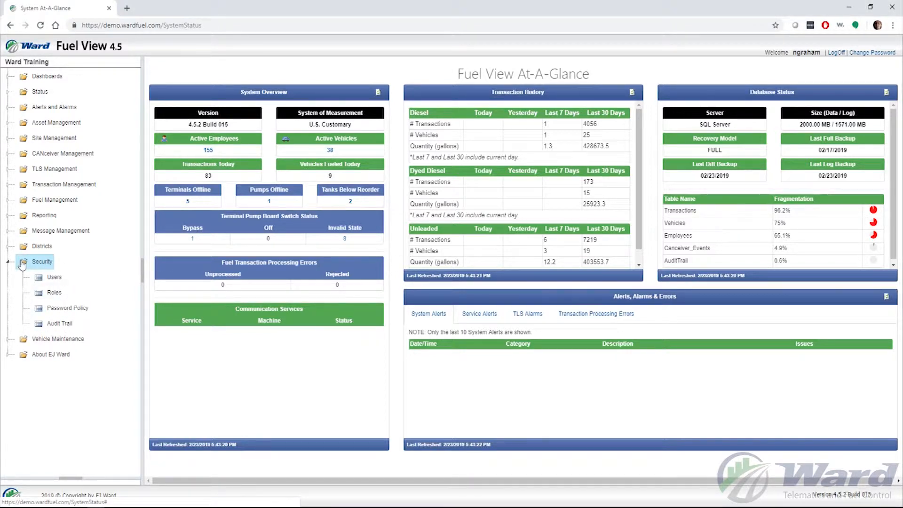
{"action": "left_click", "coordinate": [53, 294]}
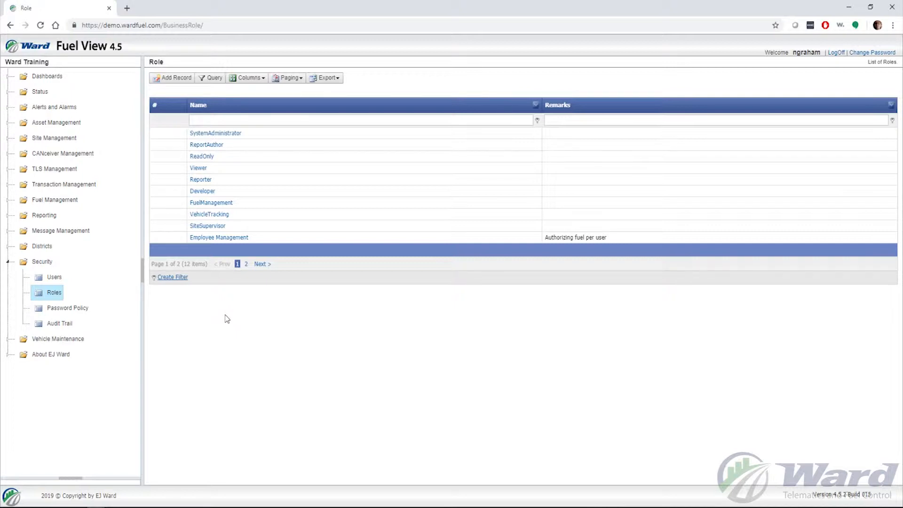
{"action": "left_click", "coordinate": [165, 79]}
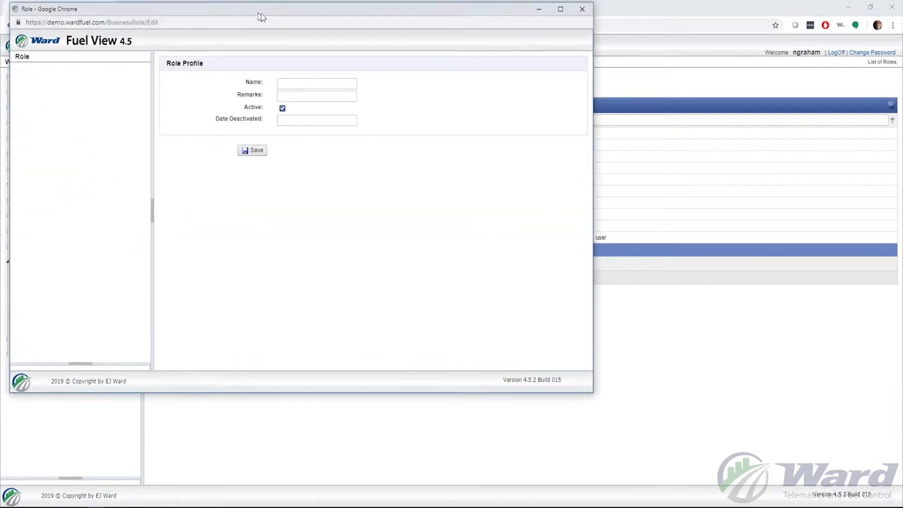
{"action": "left_click_drag", "start_coordinate": [254, 15], "coordinate": [474, 37]}
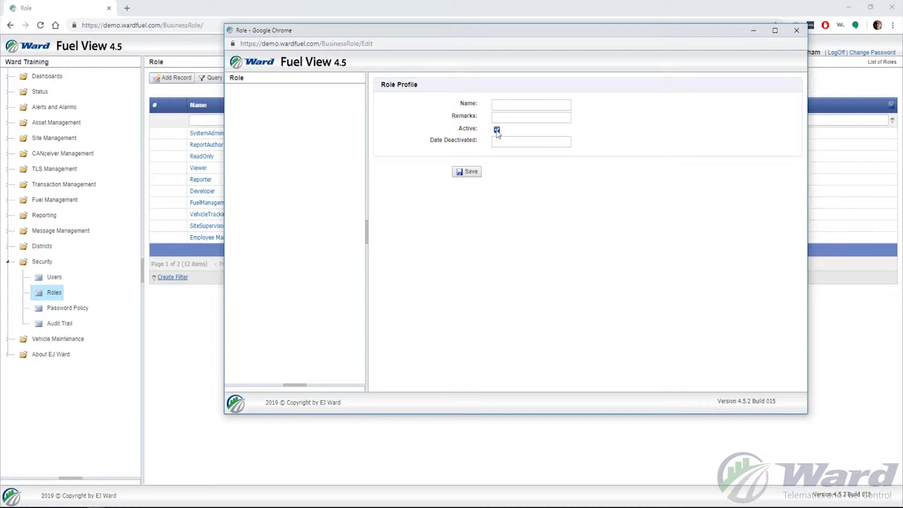
{"action": "left_click", "coordinate": [508, 105]}
{"action": "type", "text": "TestRole"}
{"action": "left_click", "coordinate": [527, 118]}
{"action": "type", "text": "Test"}
{"action": "left_click", "coordinate": [473, 173]}
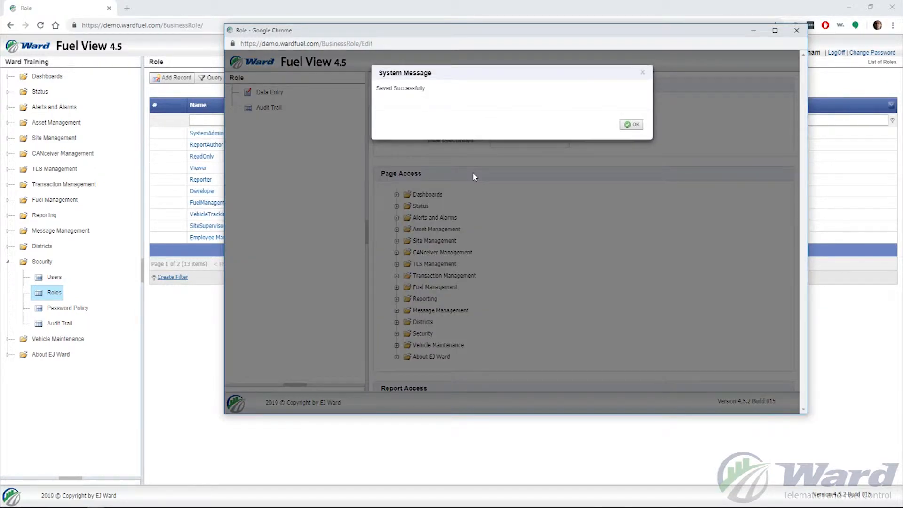
{"action": "left_click", "coordinate": [632, 125]}
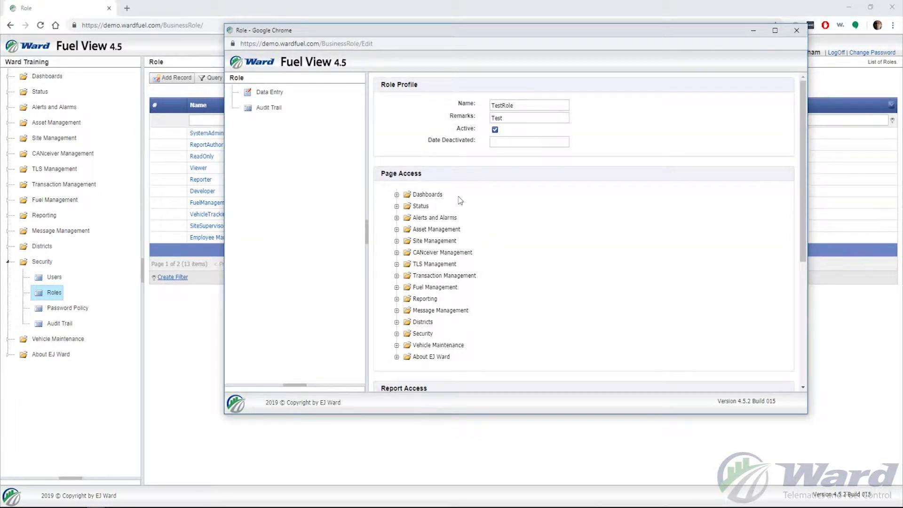
Step: Grant the role read access to the At-A-Glance, Vehicle At-A-Glance and Department At-A-Glance pages under Status
{"action": "scroll", "coordinate": [460, 200], "scroll_direction": "down", "scroll_amount": 5}
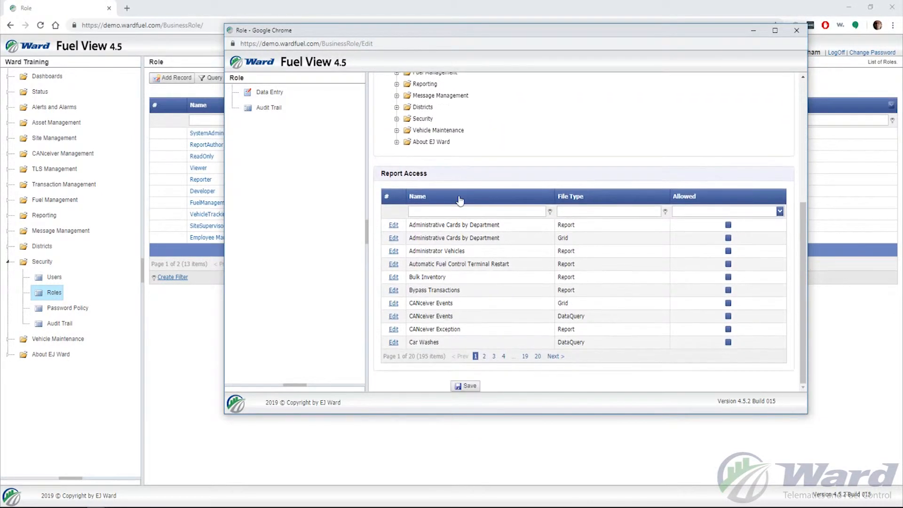
{"action": "scroll", "coordinate": [462, 201], "scroll_direction": "up", "scroll_amount": 5}
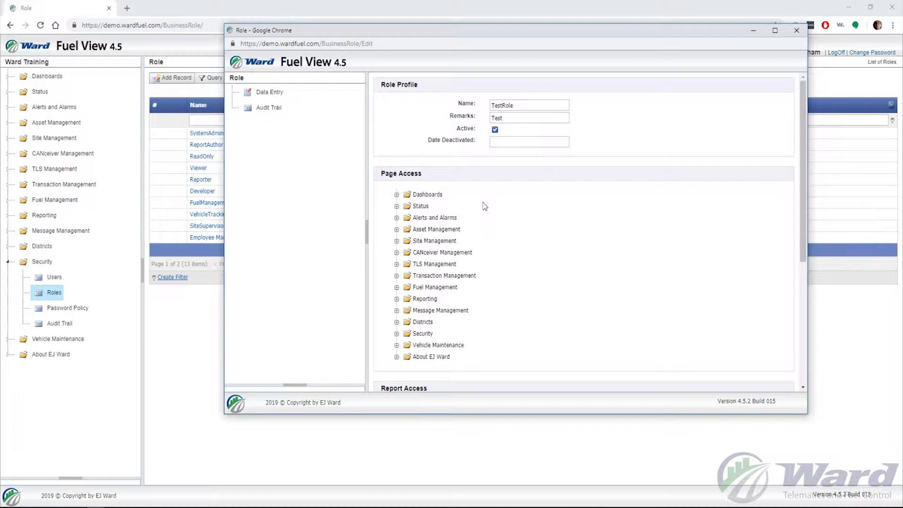
{"action": "left_click", "coordinate": [396, 195]}
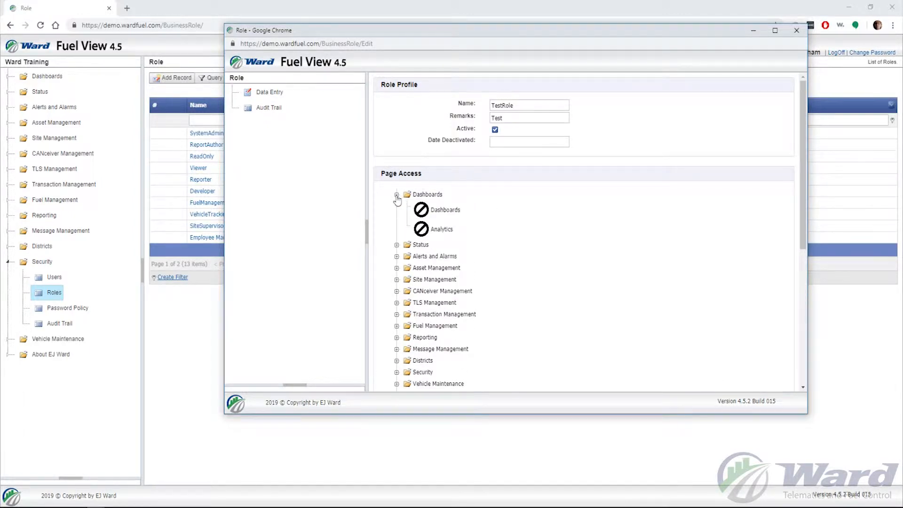
{"action": "left_click", "coordinate": [396, 245]}
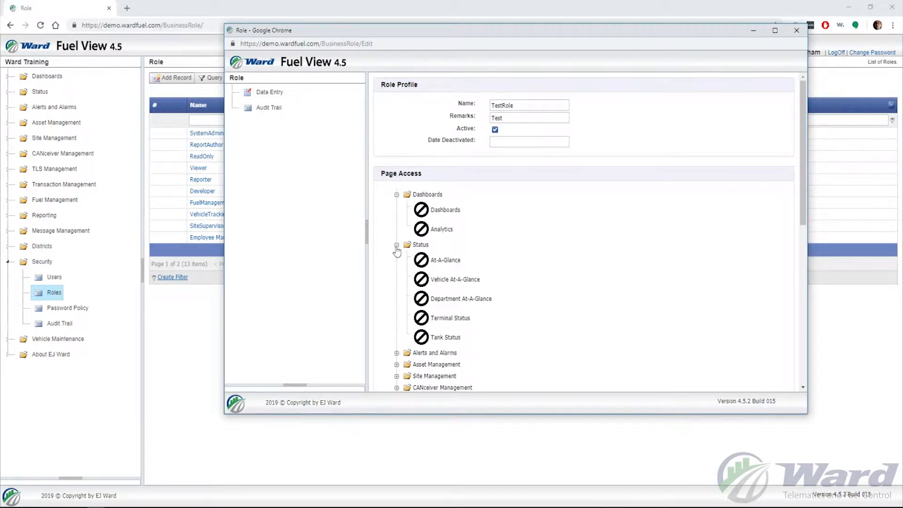
{"action": "left_click", "coordinate": [441, 266]}
{"action": "left_click", "coordinate": [441, 265]}
{"action": "left_click", "coordinate": [442, 266]}
{"action": "left_click", "coordinate": [422, 260]}
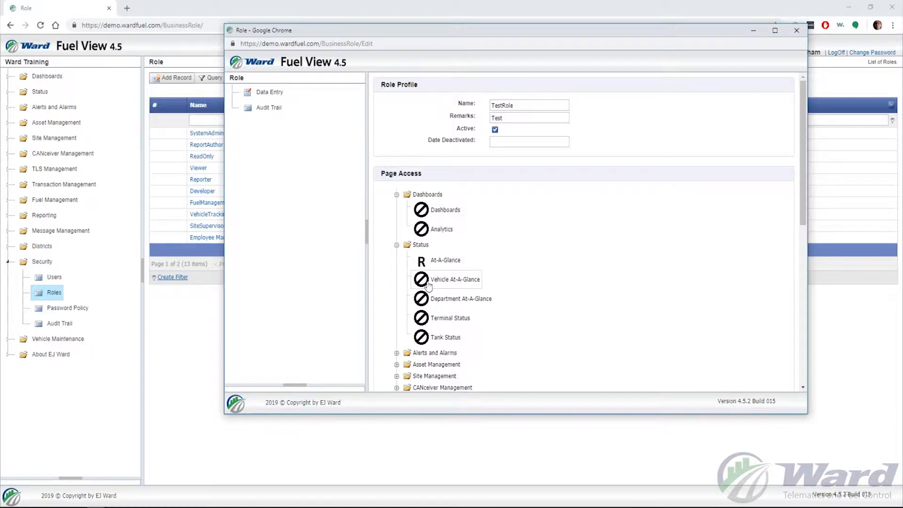
{"action": "left_click", "coordinate": [426, 284]}
{"action": "left_click", "coordinate": [426, 301]}
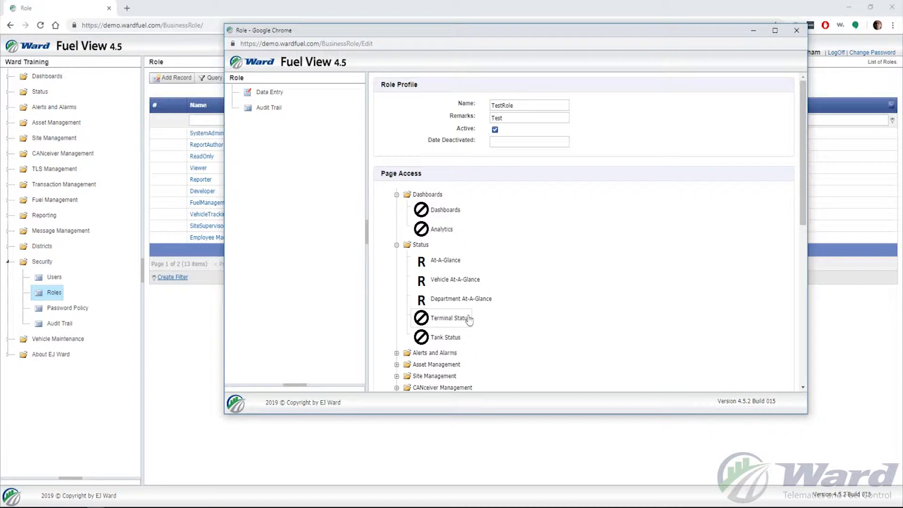
{"action": "left_click", "coordinate": [397, 244]}
Step: Grant the role read access to the first two pages under Alerts and Alarms
{"action": "left_click", "coordinate": [396, 256]}
{"action": "left_click", "coordinate": [422, 271]}
{"action": "left_click", "coordinate": [421, 291]}
{"action": "left_click", "coordinate": [397, 257]}
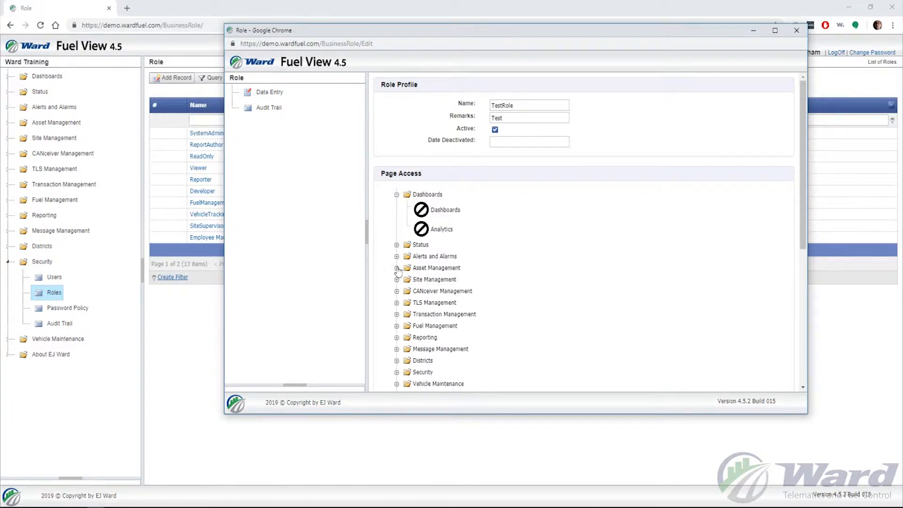
Step: Grant the role write access to the Vehicles and Employees pages under Asset Management
{"action": "left_click", "coordinate": [396, 268]}
{"action": "left_click", "coordinate": [422, 326]}
{"action": "left_click", "coordinate": [422, 325]}
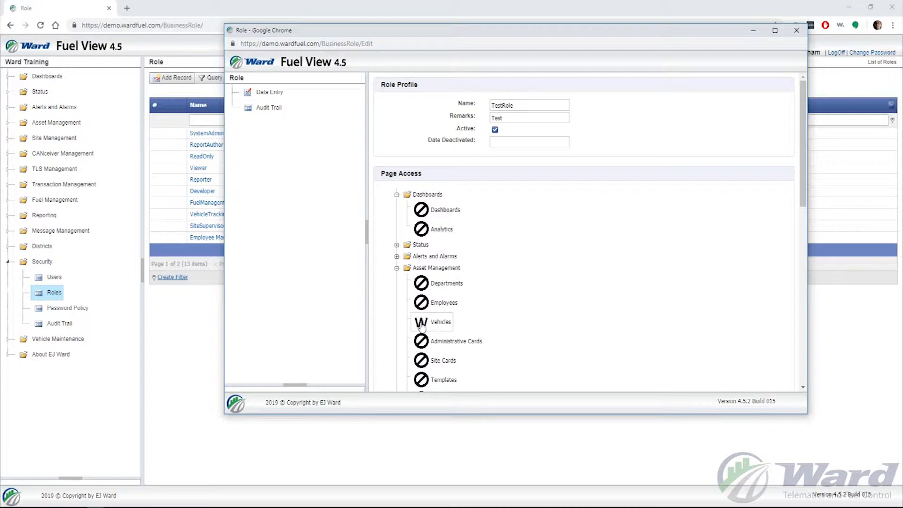
{"action": "left_click", "coordinate": [423, 306]}
{"action": "left_click", "coordinate": [421, 306]}
{"action": "left_click", "coordinate": [396, 268]}
Step: Allow the Administrative Cards by Department report for the role, and save and close the role record
{"action": "scroll", "coordinate": [510, 282], "scroll_direction": "down", "scroll_amount": 5}
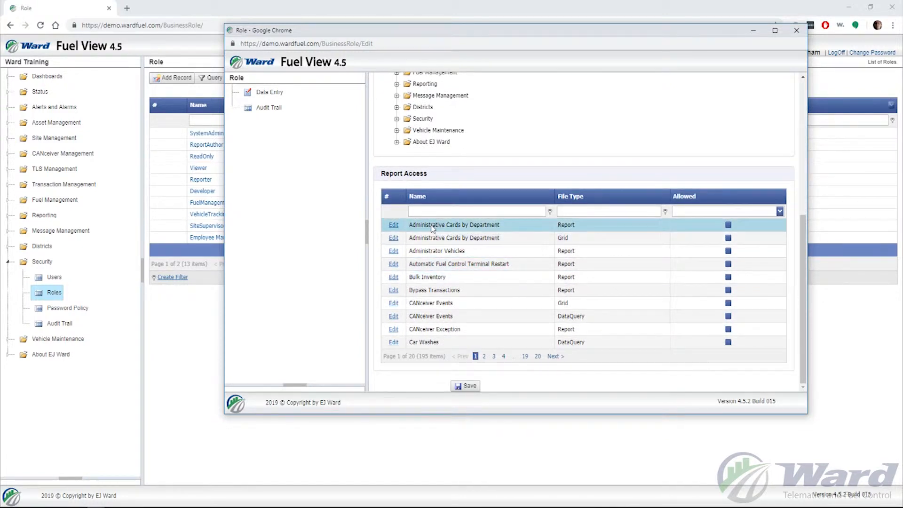
{"action": "left_click", "coordinate": [394, 226]}
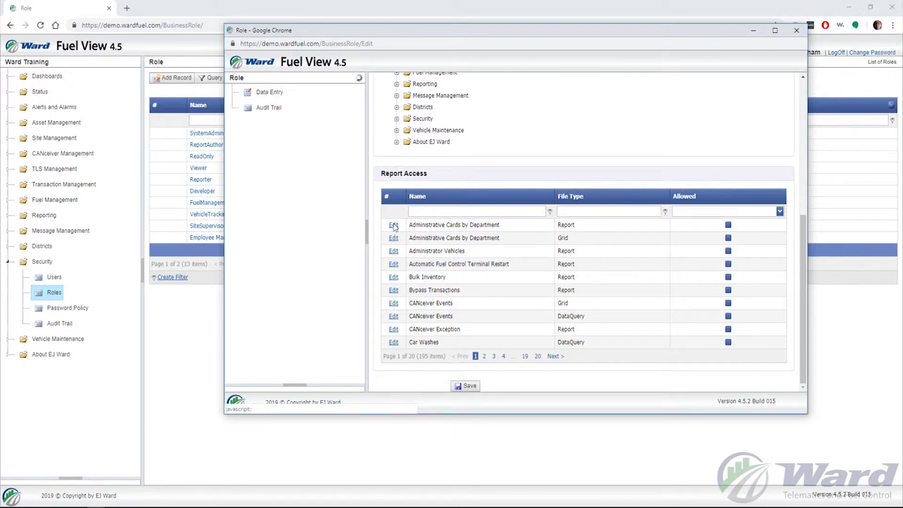
{"action": "left_click", "coordinate": [727, 224]}
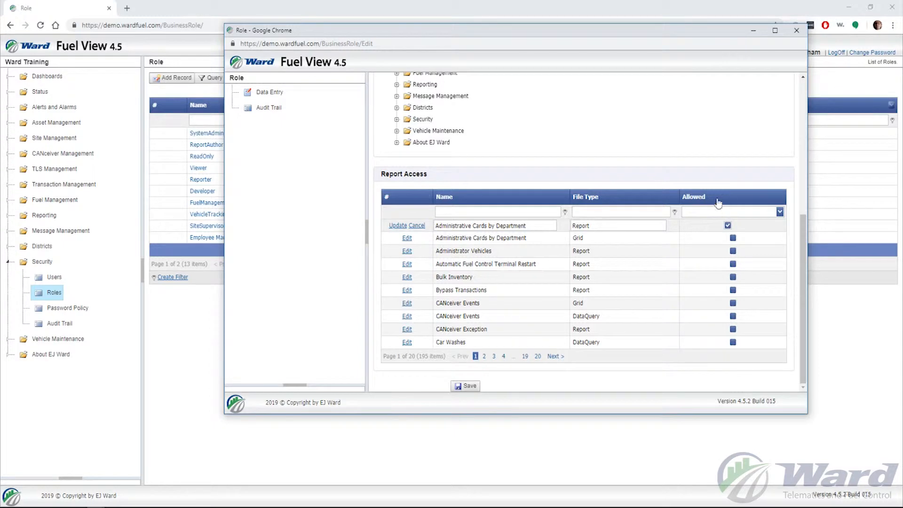
{"action": "left_click", "coordinate": [397, 226]}
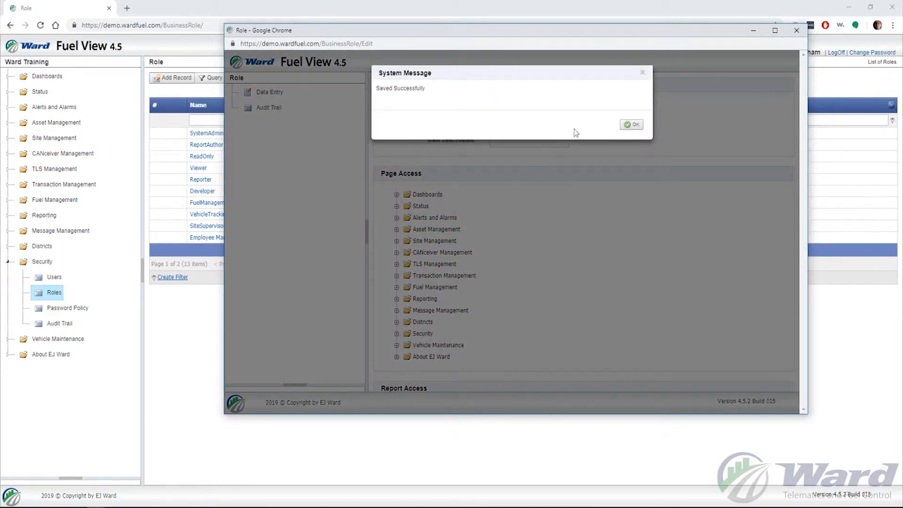
{"action": "left_click", "coordinate": [632, 124]}
{"action": "left_click", "coordinate": [796, 30]}
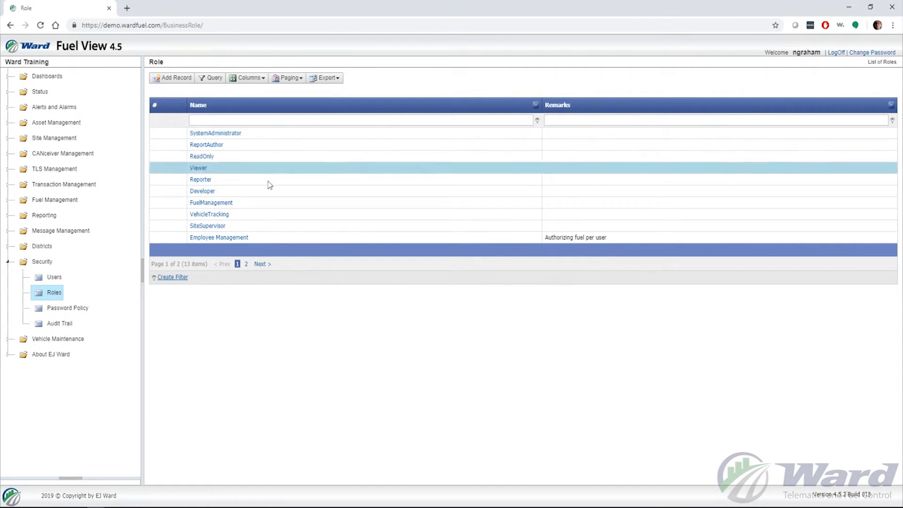
Step: Open TestRole from the roles list, toggle its Active setting off and back on, and close it without saving
{"action": "left_click", "coordinate": [246, 264]}
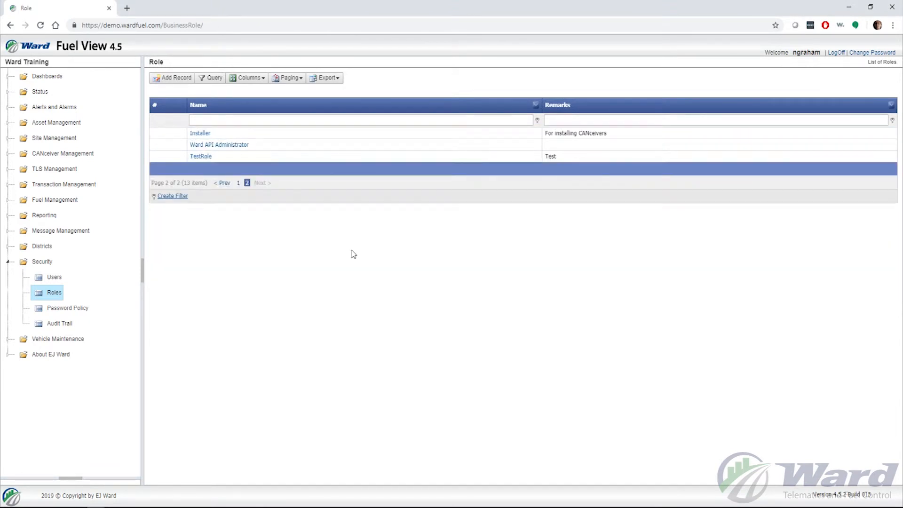
{"action": "left_click", "coordinate": [204, 159]}
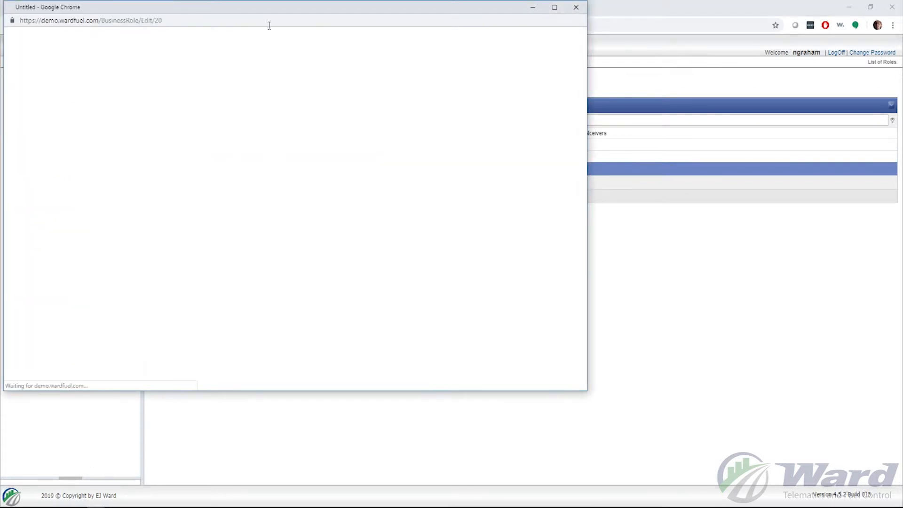
{"action": "left_click_drag", "start_coordinate": [265, 14], "coordinate": [439, 29]}
{"action": "left_click", "coordinate": [448, 121]}
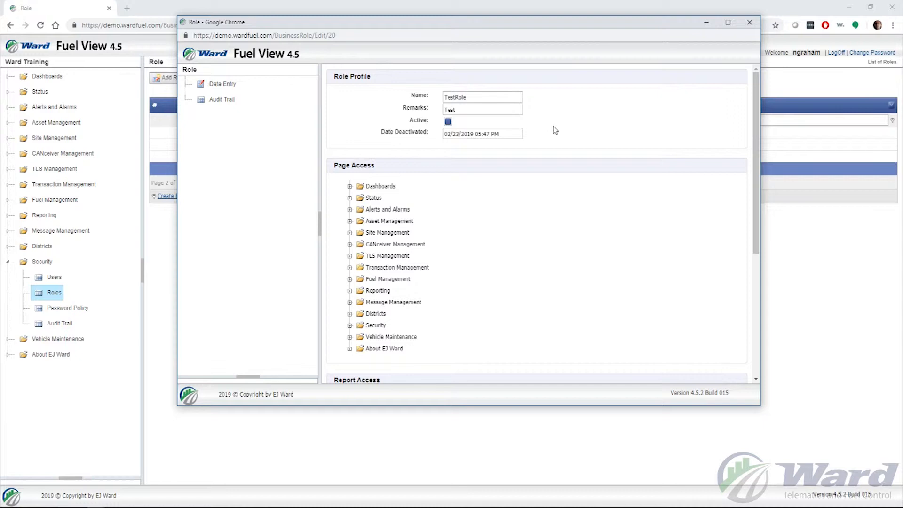
{"action": "left_click", "coordinate": [448, 122]}
{"action": "left_click", "coordinate": [749, 27]}
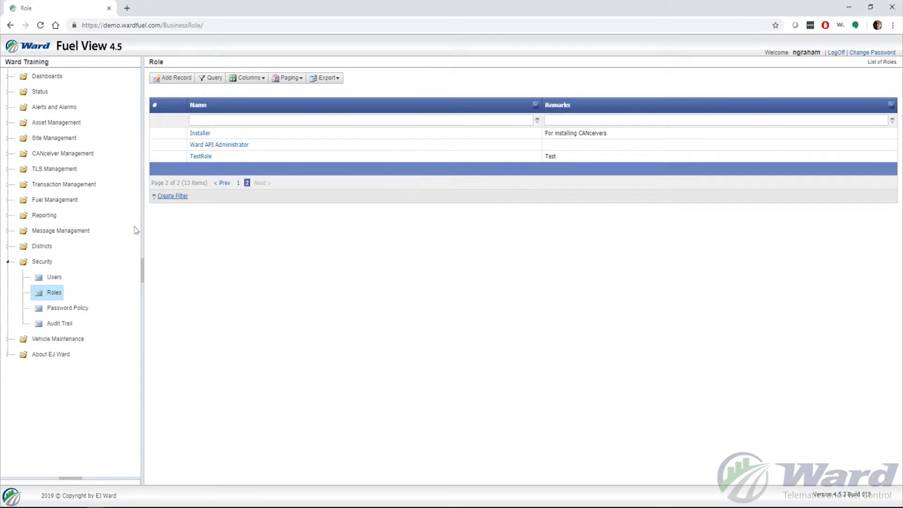
Step: Open the TestUser1 account from the security users list and set its role to TestRole
{"action": "left_click", "coordinate": [57, 281]}
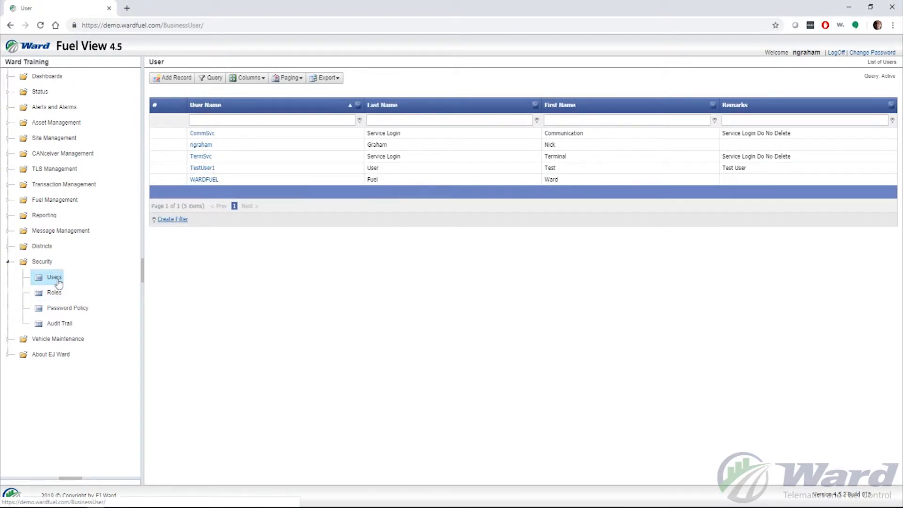
{"action": "left_click", "coordinate": [208, 168]}
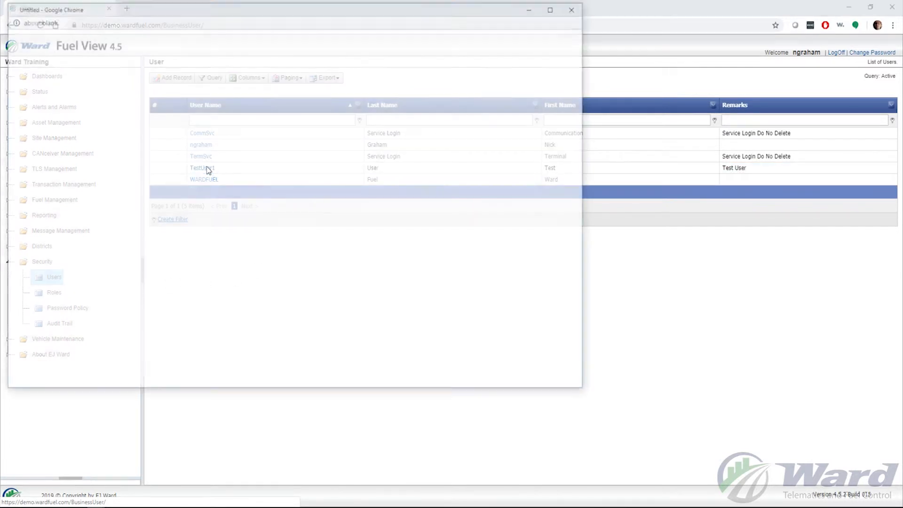
{"action": "left_click_drag", "start_coordinate": [288, 10], "coordinate": [494, 26]}
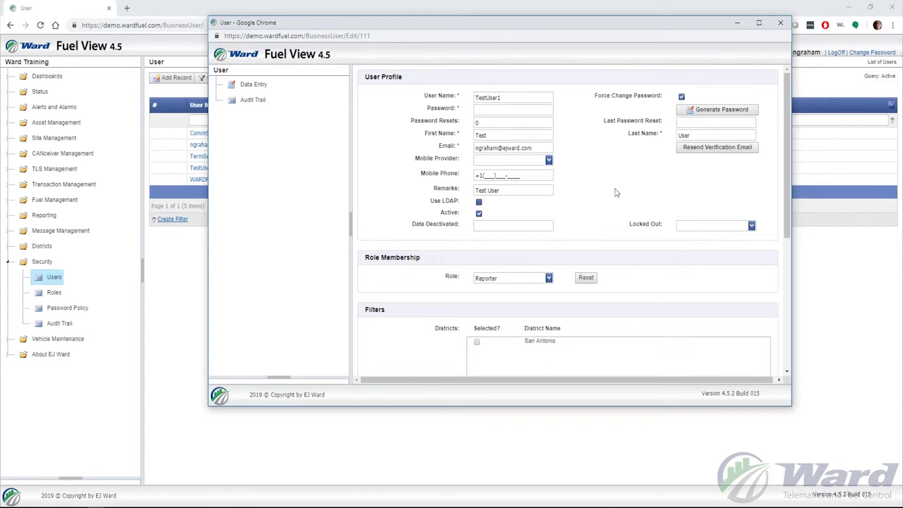
{"action": "scroll", "coordinate": [617, 193], "scroll_direction": "down", "scroll_amount": 1}
{"action": "left_click", "coordinate": [549, 231]}
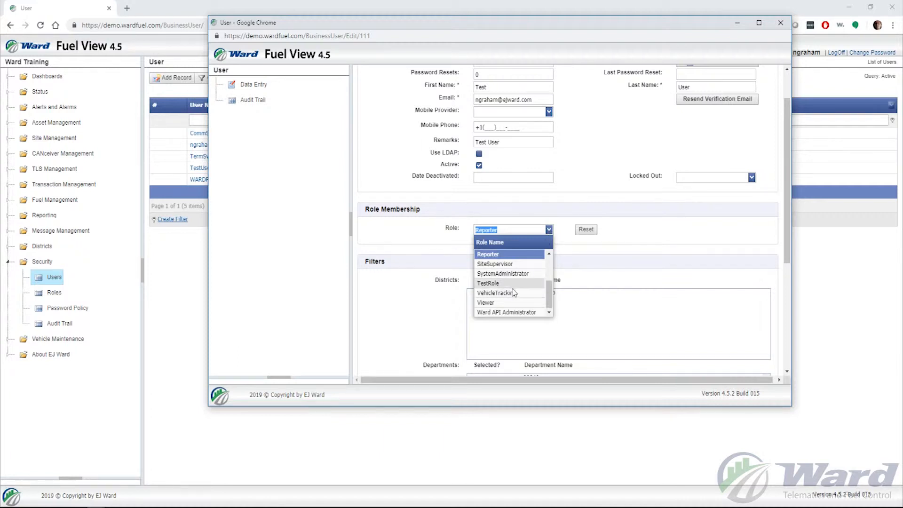
{"action": "left_click", "coordinate": [509, 284]}
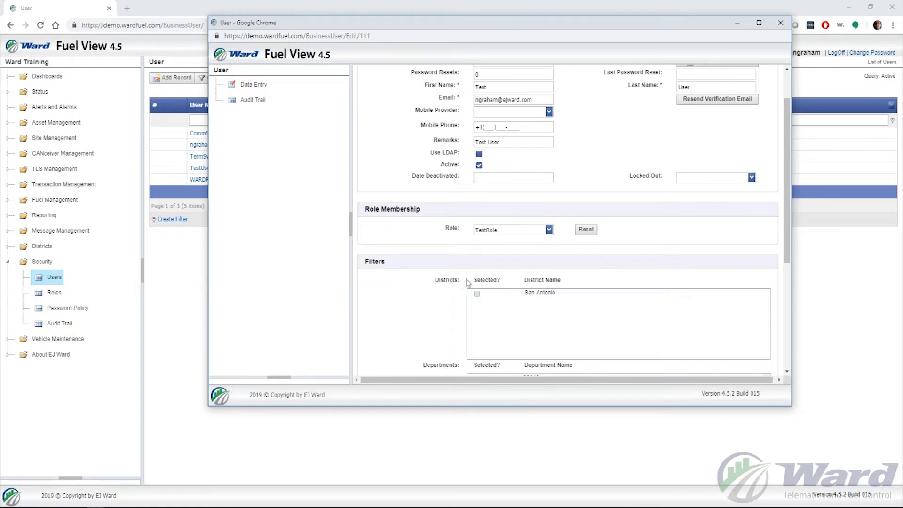
Step: Reset the user's role membership and examine the custom page and report access permissions
{"action": "left_click", "coordinate": [584, 230]}
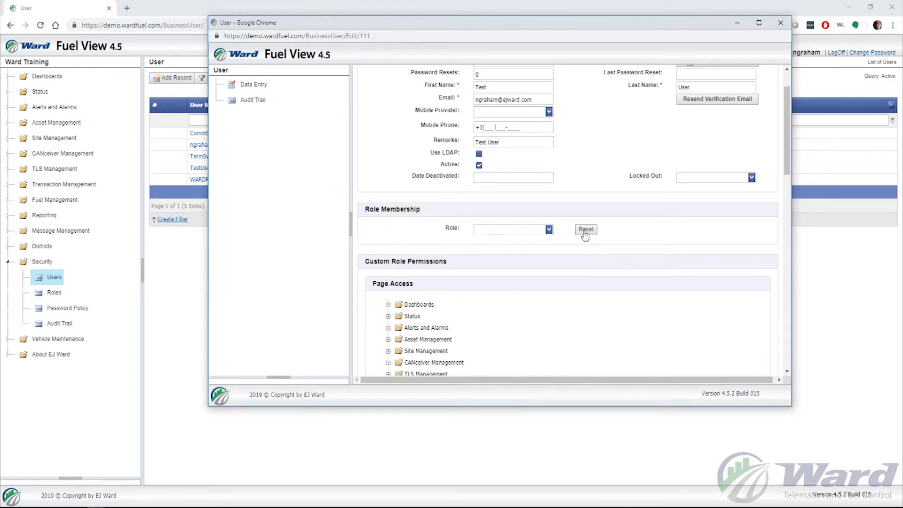
{"action": "scroll", "coordinate": [540, 228], "scroll_direction": "down", "scroll_amount": 1}
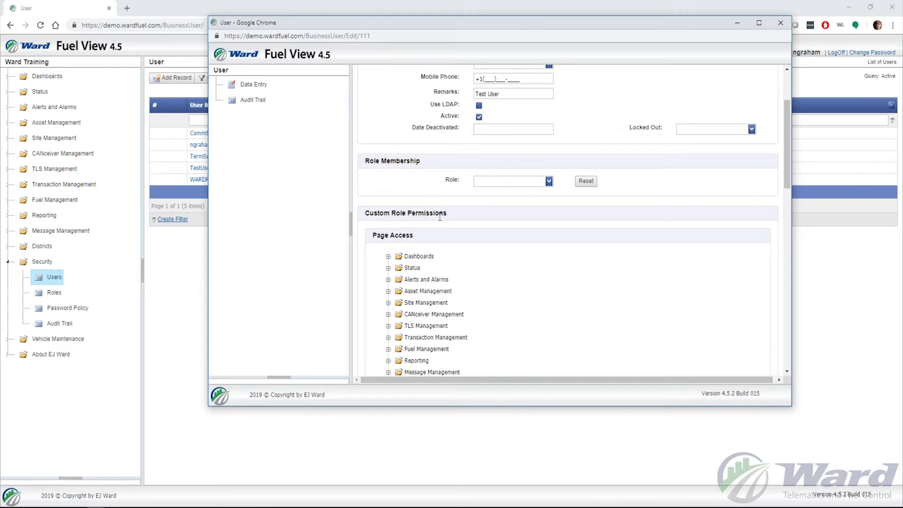
{"action": "scroll", "coordinate": [420, 243], "scroll_direction": "down", "scroll_amount": 1}
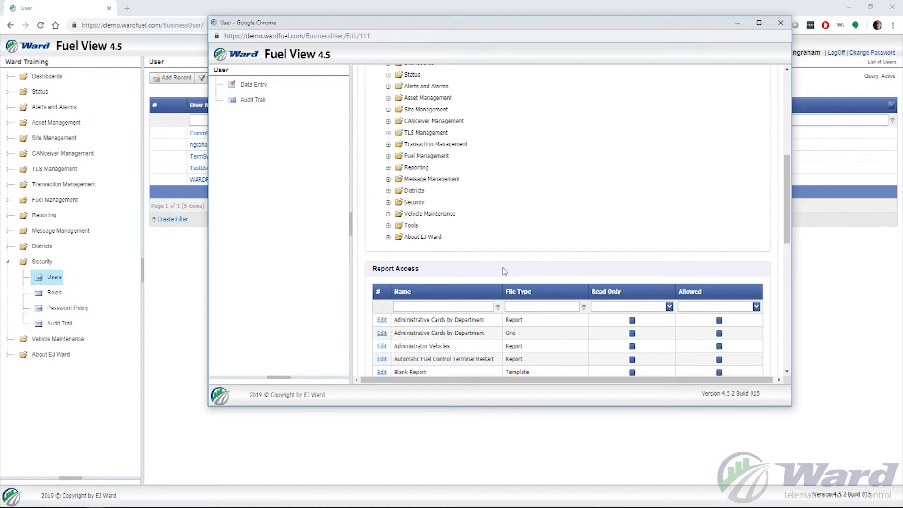
{"action": "scroll", "coordinate": [501, 270], "scroll_direction": "up", "scroll_amount": 3}
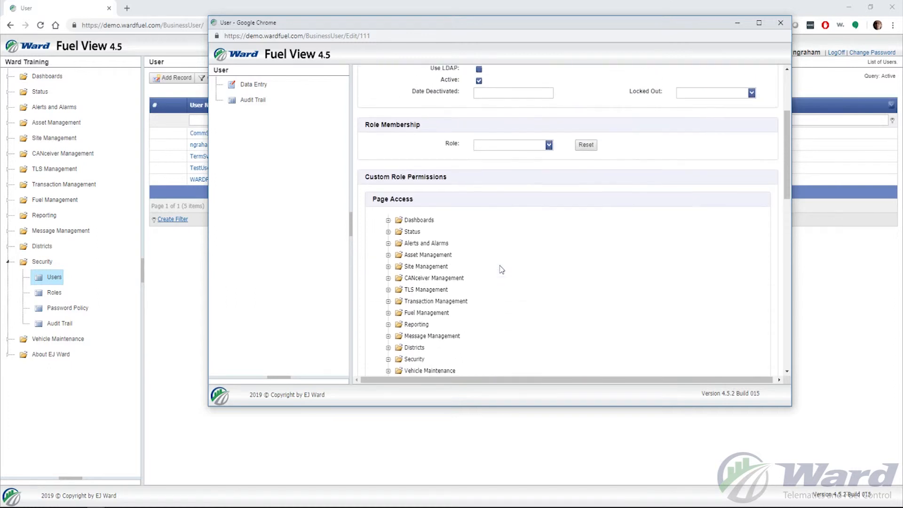
{"action": "scroll", "coordinate": [501, 270], "scroll_direction": "up", "scroll_amount": 1}
Step: Assign TestRole to the user again and bring up the district, department and site filters
{"action": "left_click", "coordinate": [549, 182]}
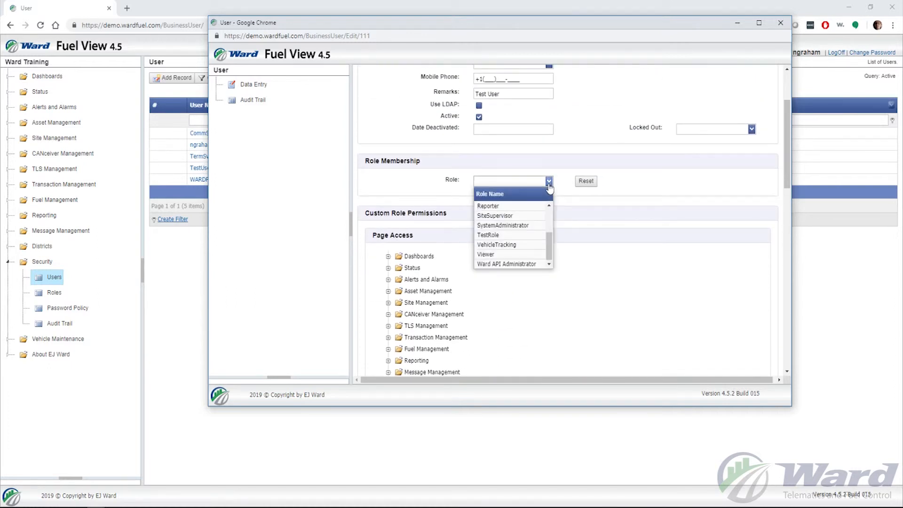
{"action": "left_click", "coordinate": [526, 234]}
{"action": "left_click", "coordinate": [631, 190]}
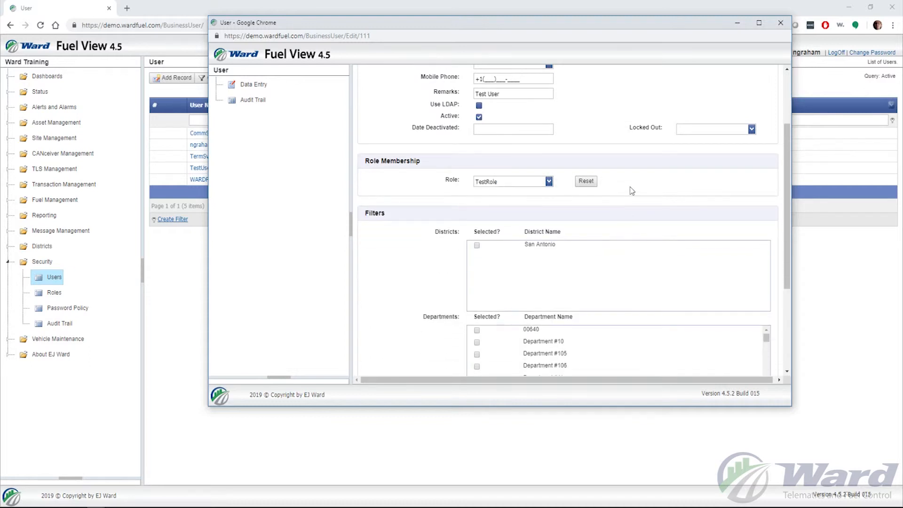
{"action": "scroll", "coordinate": [631, 191], "scroll_direction": "down", "scroll_amount": 3}
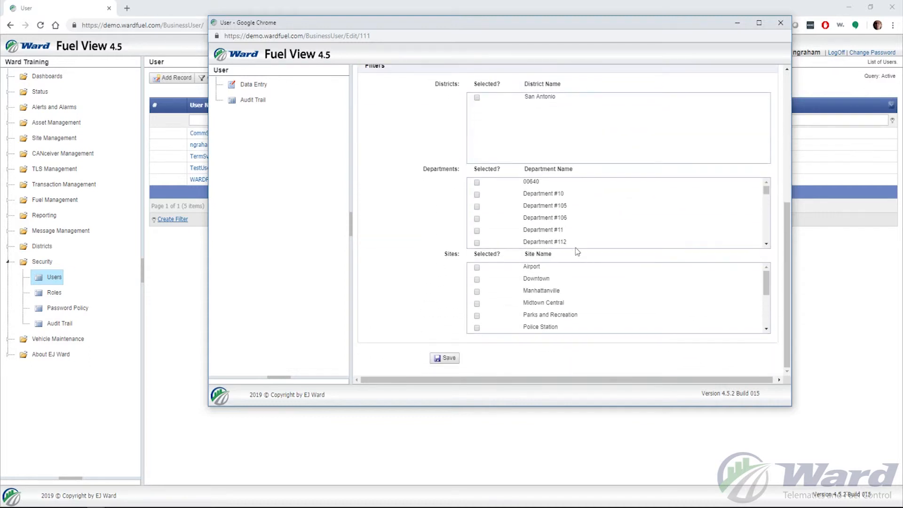
Step: Save the TestUser1 account with its TestRole assignment and close the user record
{"action": "left_click", "coordinate": [454, 361]}
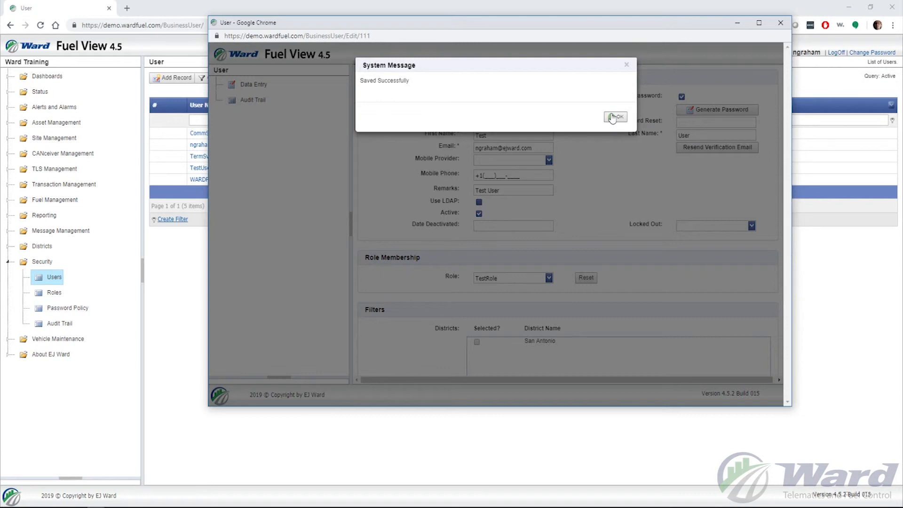
{"action": "left_click", "coordinate": [612, 118]}
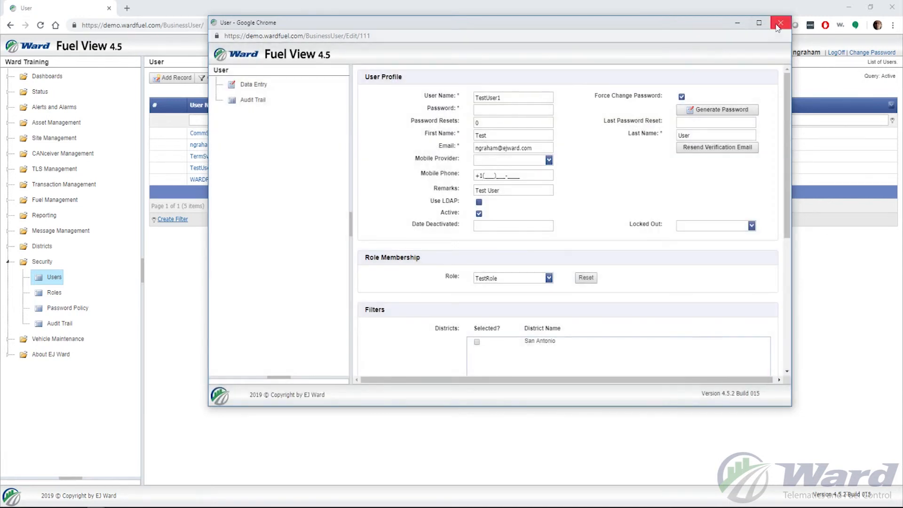
{"action": "left_click", "coordinate": [780, 23]}
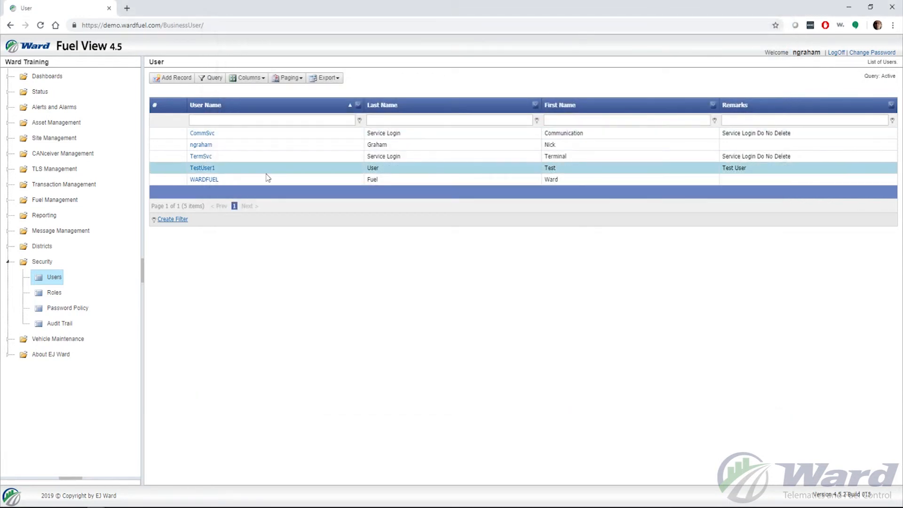
Step: Open TestRole from the security roles list and move its window clear of the navigation tree
{"action": "left_click", "coordinate": [46, 296]}
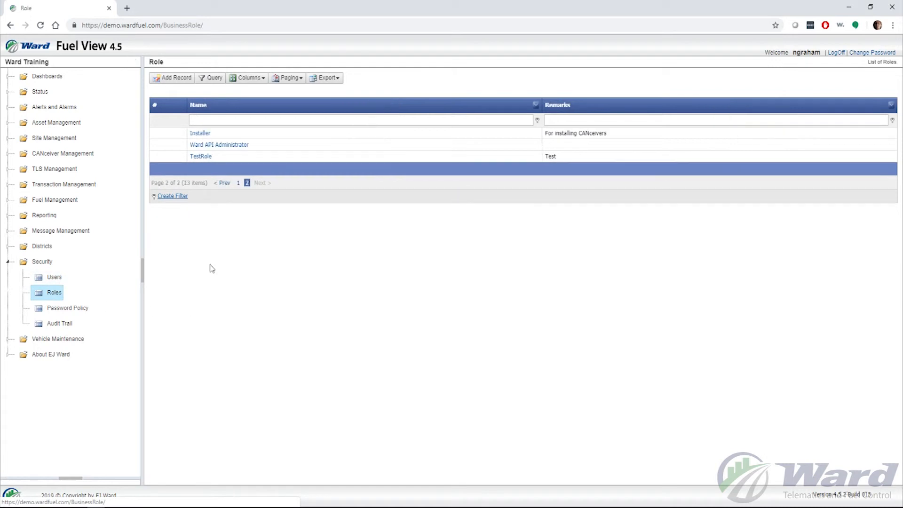
{"action": "left_click", "coordinate": [199, 158]}
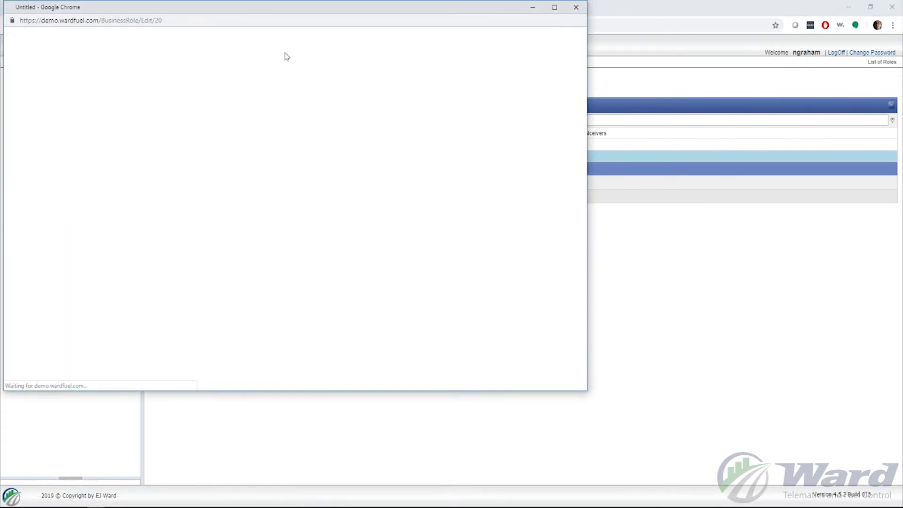
{"action": "left_click_drag", "start_coordinate": [297, 17], "coordinate": [572, 31]}
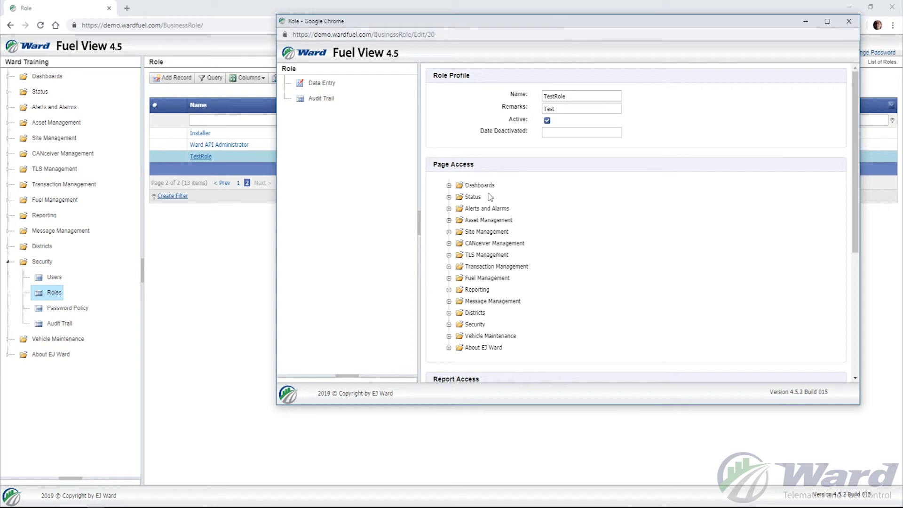
Step: Give TestRole write (W) access to the Departments page under Asset Management and save the role
{"action": "left_click", "coordinate": [449, 220]}
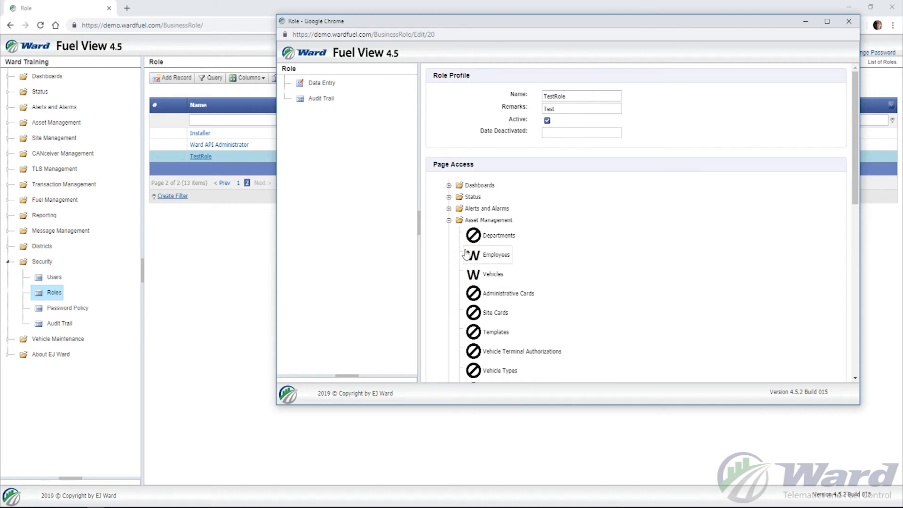
{"action": "left_click", "coordinate": [476, 239]}
{"action": "left_click", "coordinate": [476, 239]}
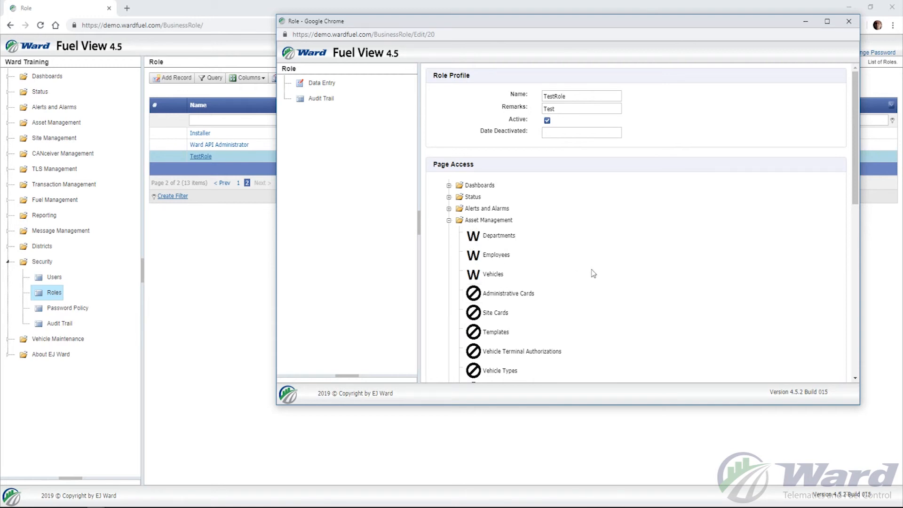
{"action": "scroll", "coordinate": [610, 269], "scroll_direction": "down", "scroll_amount": 6}
{"action": "scroll", "coordinate": [610, 269], "scroll_direction": "down", "scroll_amount": 3}
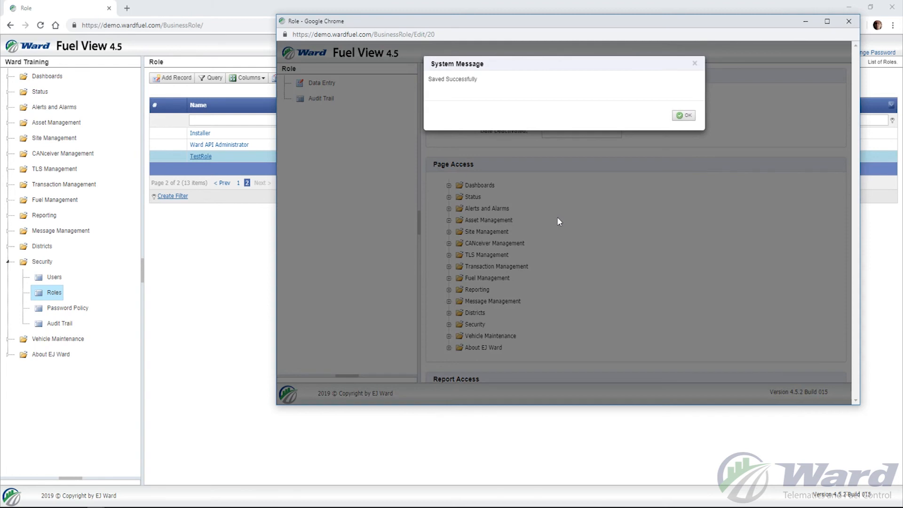
{"action": "left_click", "coordinate": [682, 118]}
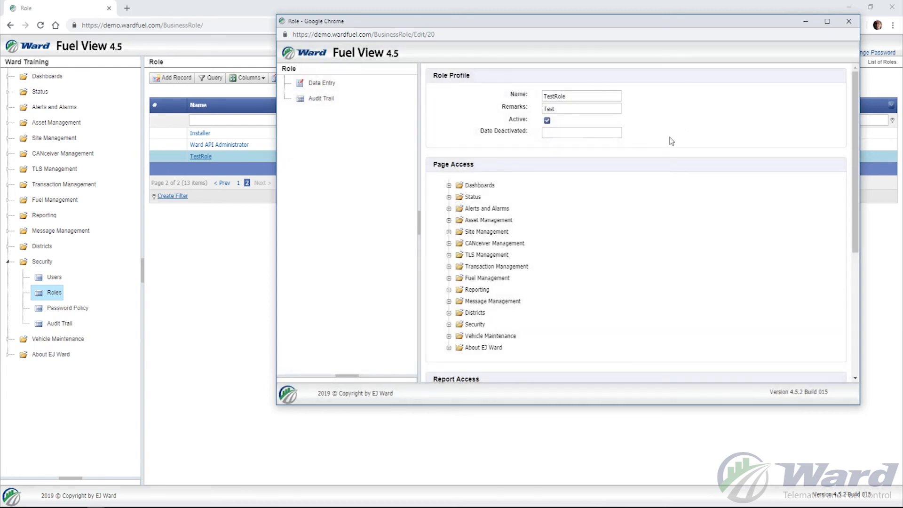